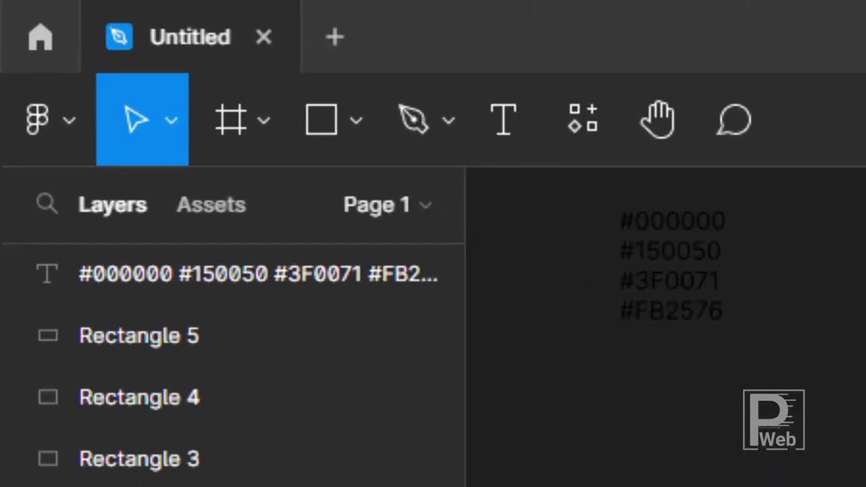
- Draw a new frame, Frame 6, about 868 × 584 on the canvas
left_click(274, 153)
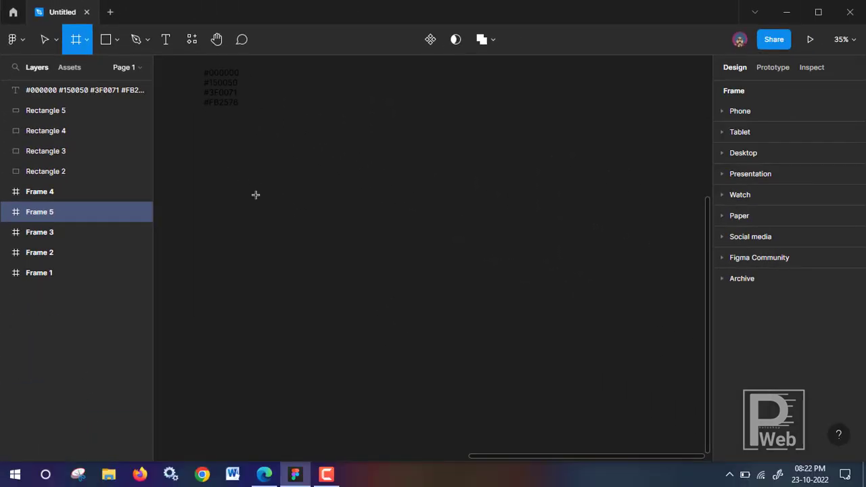
left_click_drag(226, 162, 417, 293)
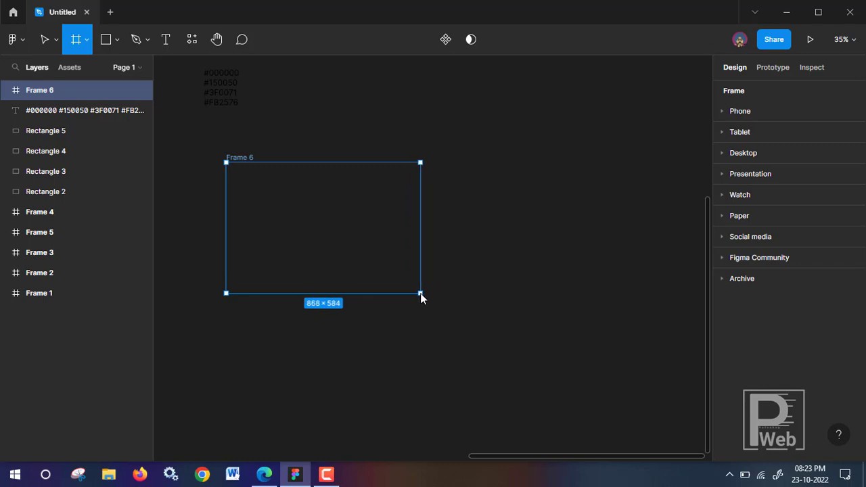
left_click_drag(416, 293, 420, 291)
- Resize Frame 6 to 849 × 529 and nudge it slightly right
left_click(749, 167)
type("849")
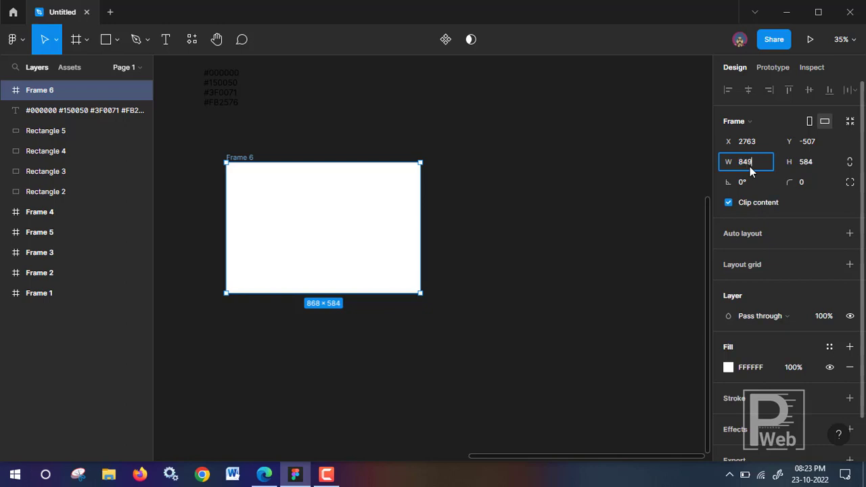
key("Tab")
type("52")
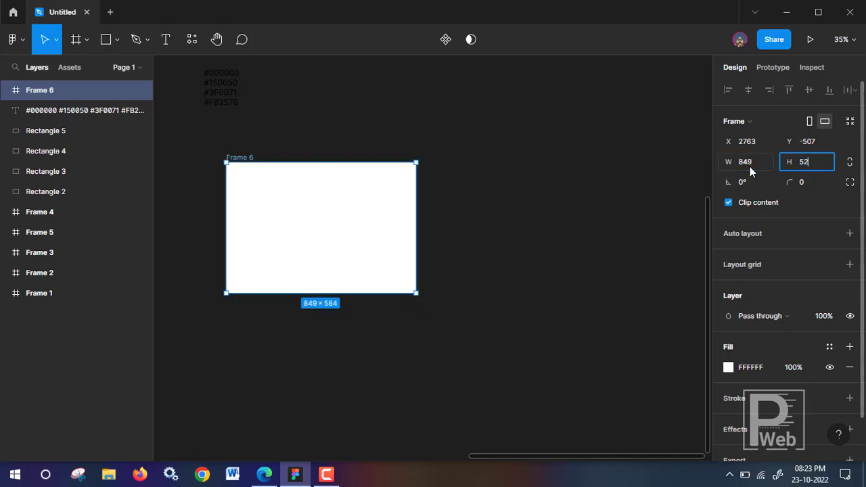
type("9")
left_click(576, 195)
left_click_drag(325, 224, 342, 226)
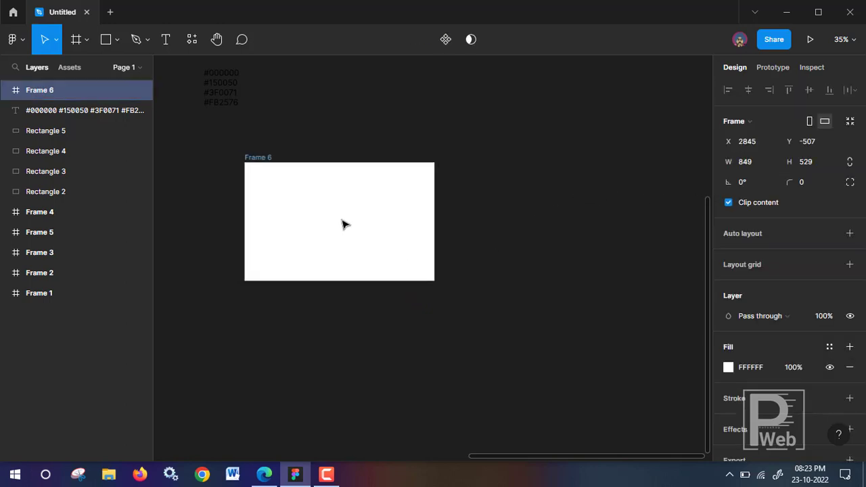
- Round Frame 6's corners to a radius of 25
scroll(325, 206, "up", 3)
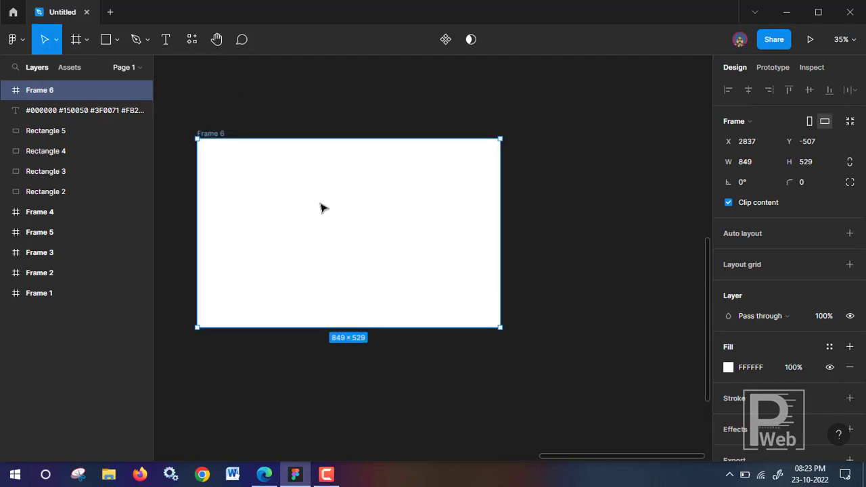
left_click_drag(320, 201, 371, 218)
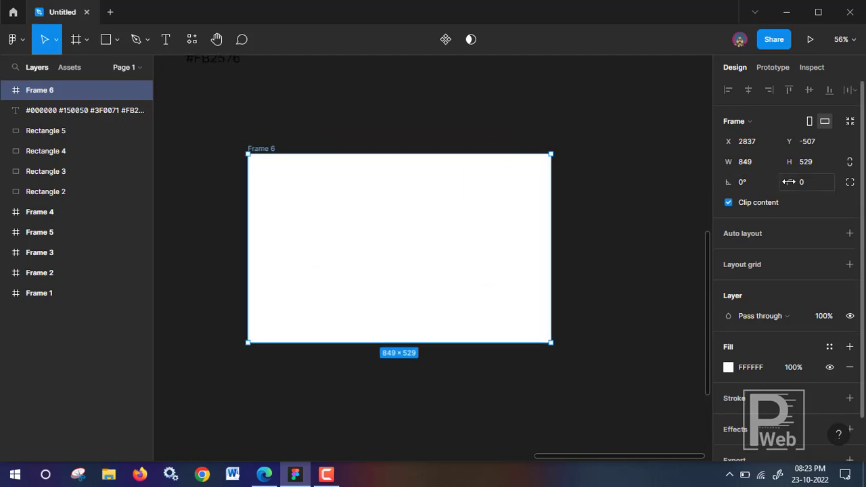
mouse_move(776, 184)
left_mouse_down()
mouse_move(27, 181)
mouse_move(444, 167)
left_mouse_up()
mouse_move(792, 181)
left_mouse_down()
mouse_move(810, 185)
mouse_move(690, 164)
left_mouse_up()
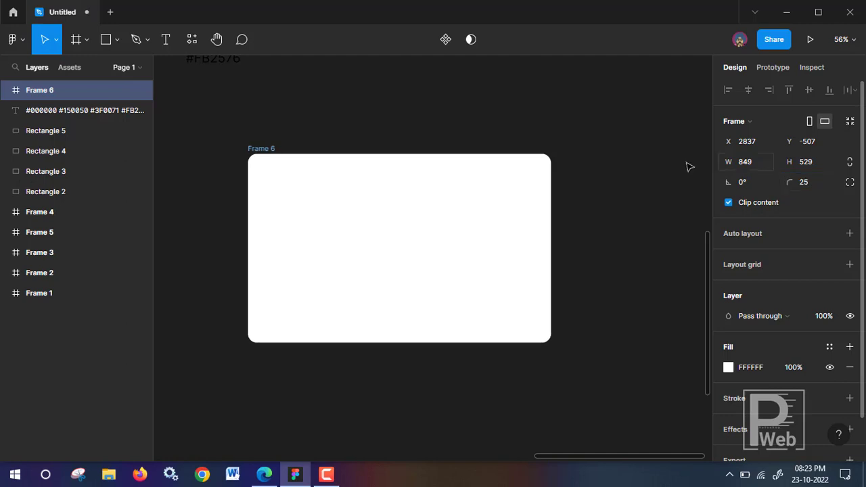
left_click(332, 119)
- Draw a large 444 × 444 grey circle over the top edge of Frame 6
left_click(117, 40)
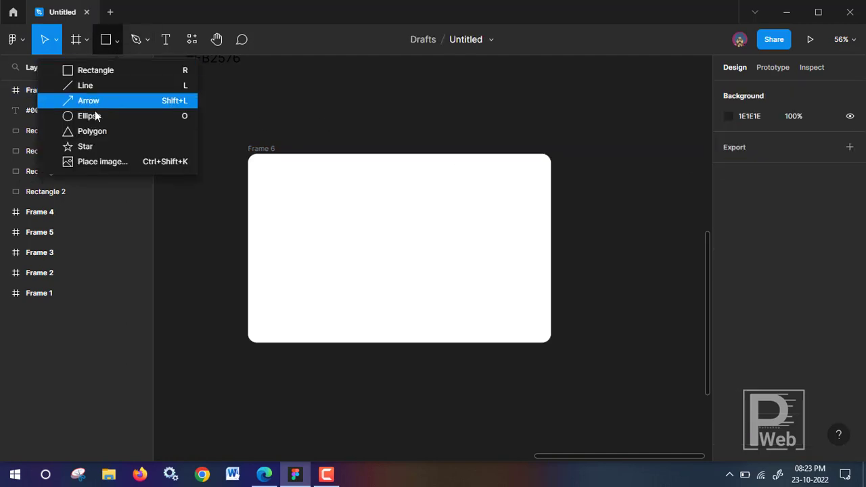
left_click(93, 117)
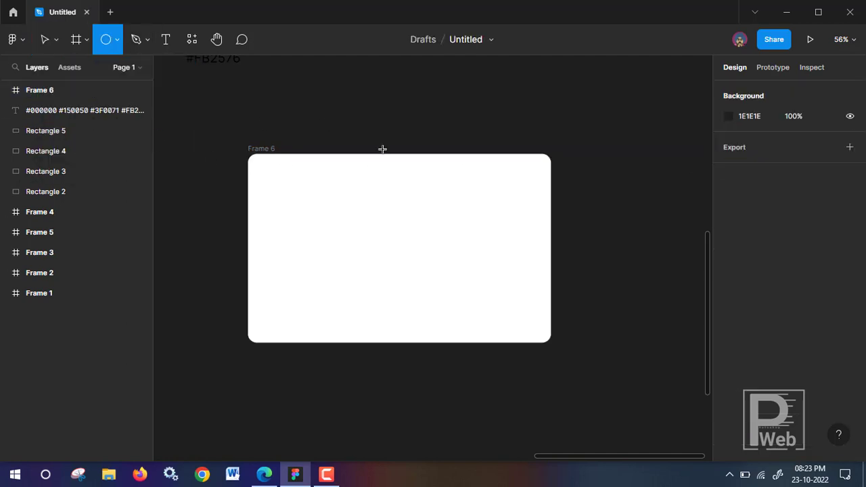
mouse_move(382, 149)
left_mouse_down()
mouse_move(470, 224)
mouse_move(460, 219)
left_mouse_up()
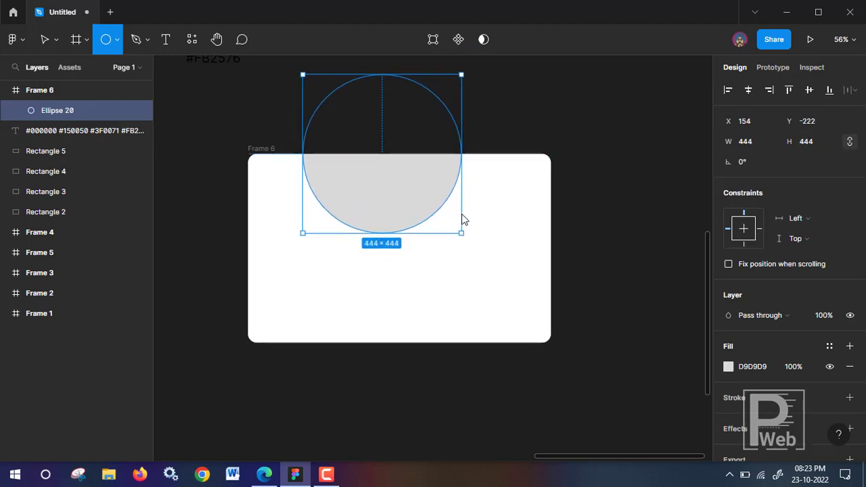
left_click(411, 176)
- Duplicate the circle at sizes 314 and 418 around the right and bottom edges
left_click_drag(403, 175, 535, 216)
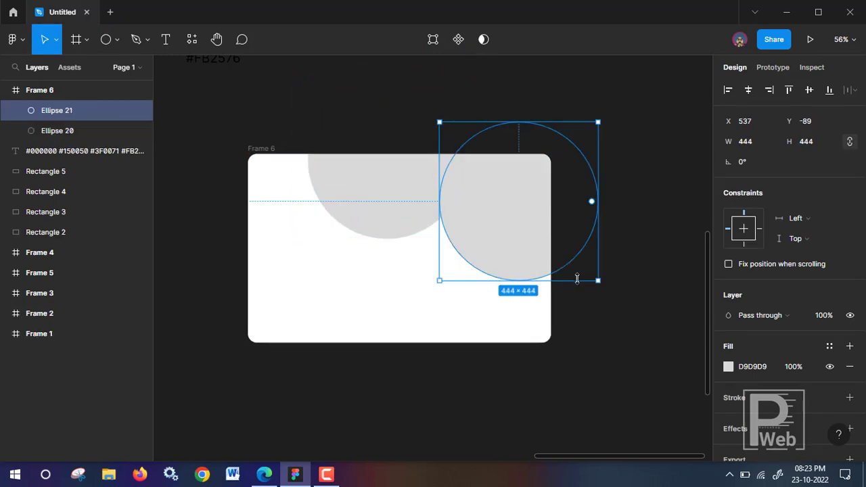
left_click_drag(591, 270, 578, 260)
mouse_move(527, 212)
left_mouse_down()
mouse_move(511, 191)
mouse_move(532, 319)
left_mouse_up()
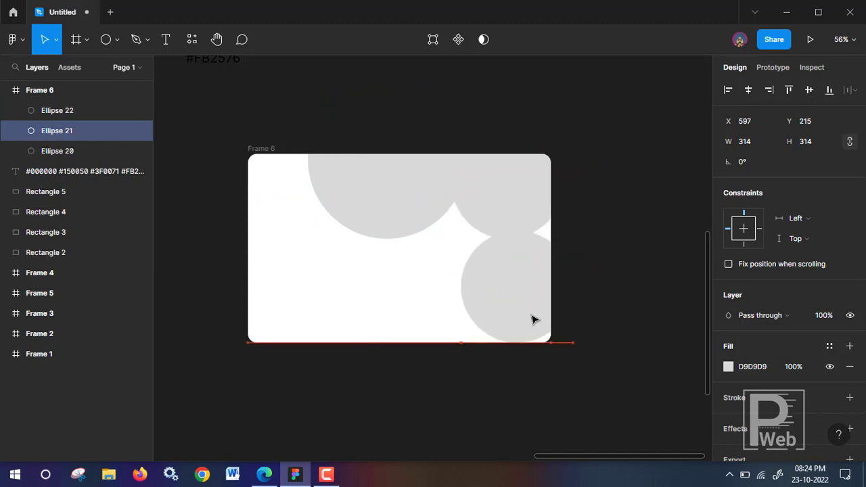
left_click_drag(570, 287, 591, 286)
mouse_move(539, 309)
left_mouse_down()
mouse_move(547, 301)
mouse_move(276, 330)
mouse_move(442, 355)
left_mouse_up()
left_click_drag(412, 294, 408, 321)
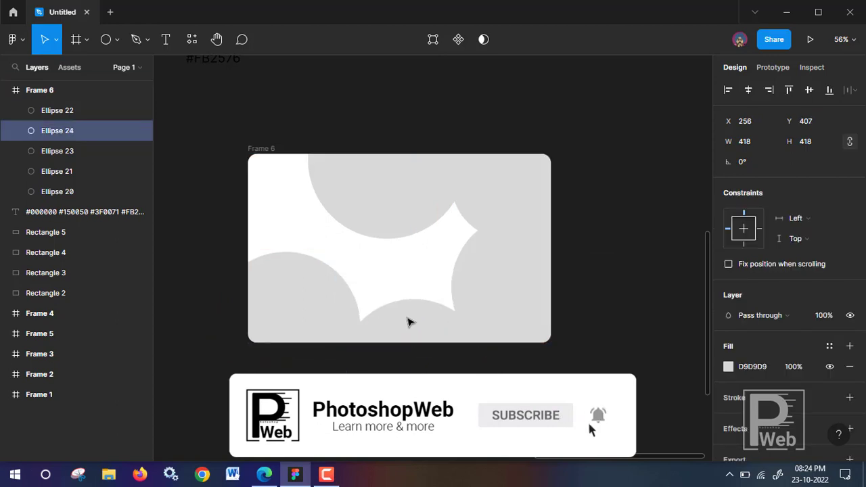
left_click(379, 181)
- Fill the top circle with black 000000 copied from the hex notes
scroll(324, 217, "up", 2)
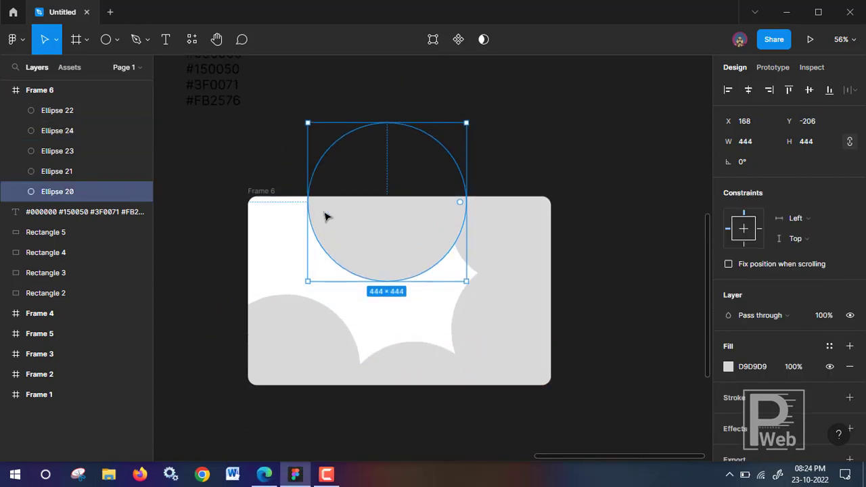
scroll(225, 112, "up", 2)
double_click(205, 100)
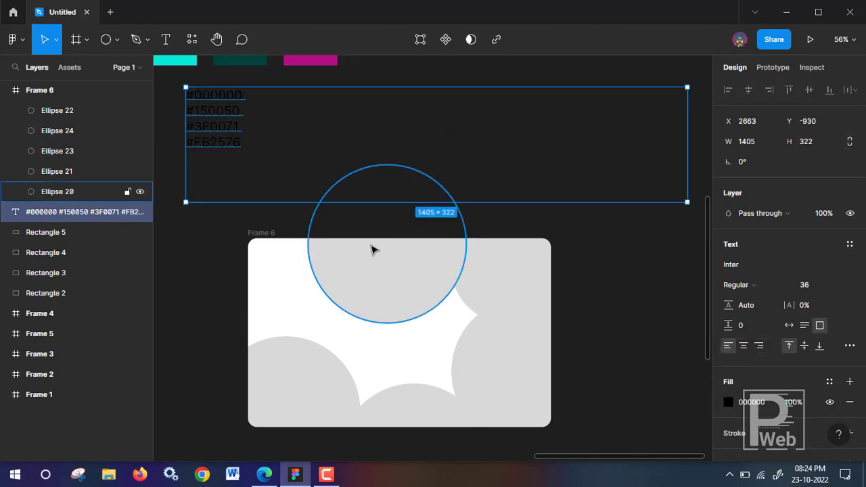
left_click(377, 273)
left_click(746, 365)
type("#000000")
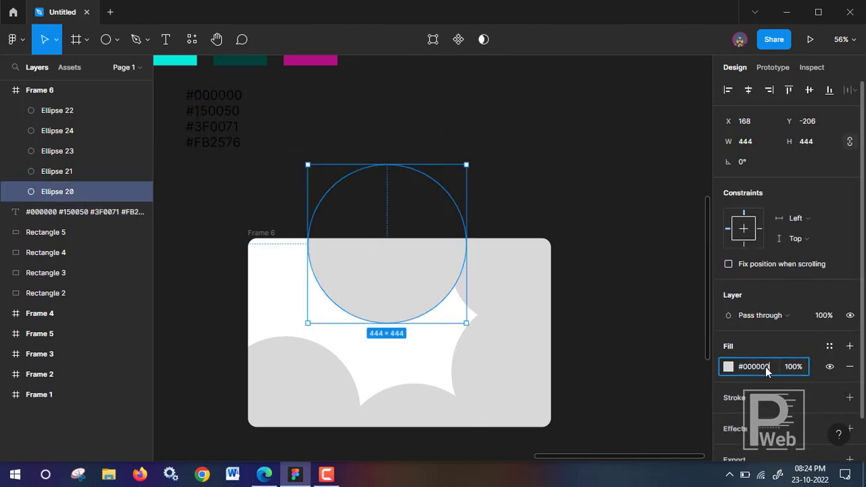
key("Return")
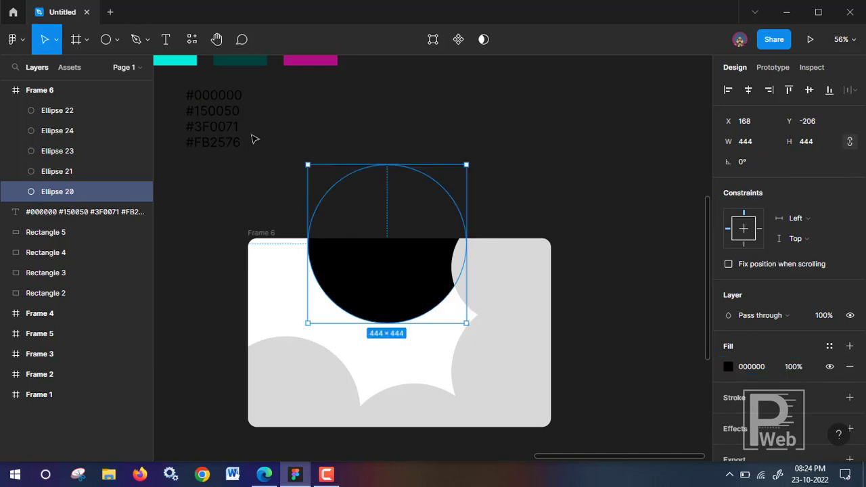
- Give the top-right circle, Ellipse 22, a dark purple 150050 fill
left_click(231, 117)
double_click(232, 111)
key("ctrl+c")
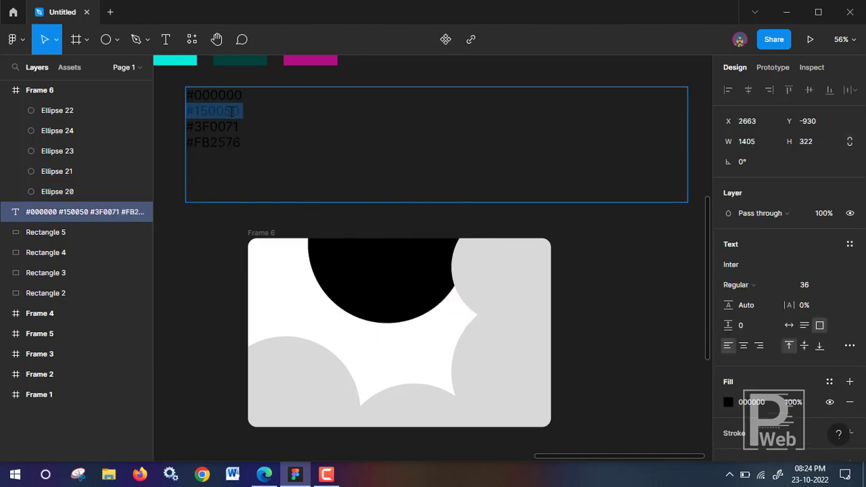
key("Escape")
left_click(496, 287)
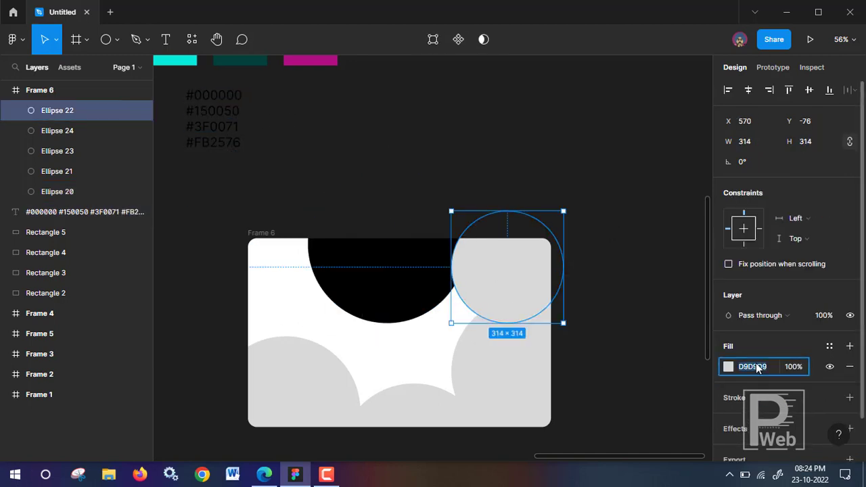
key("ctrl+v")
key("Return")
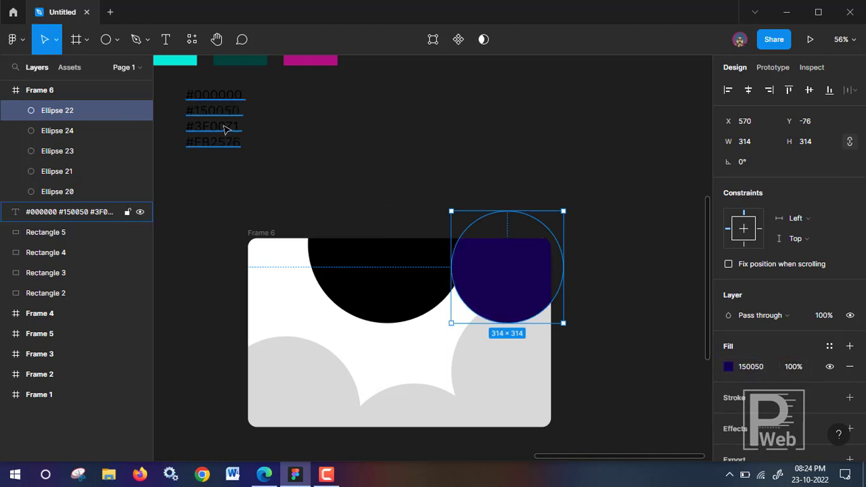
- Fill the bottom circle, Ellipse 24, with purple 3F0071
left_click(223, 132)
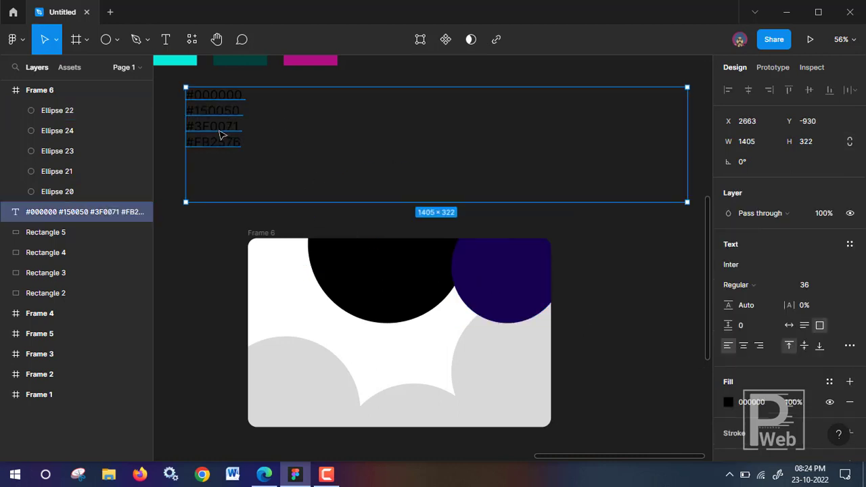
double_click(220, 129)
key("Escape")
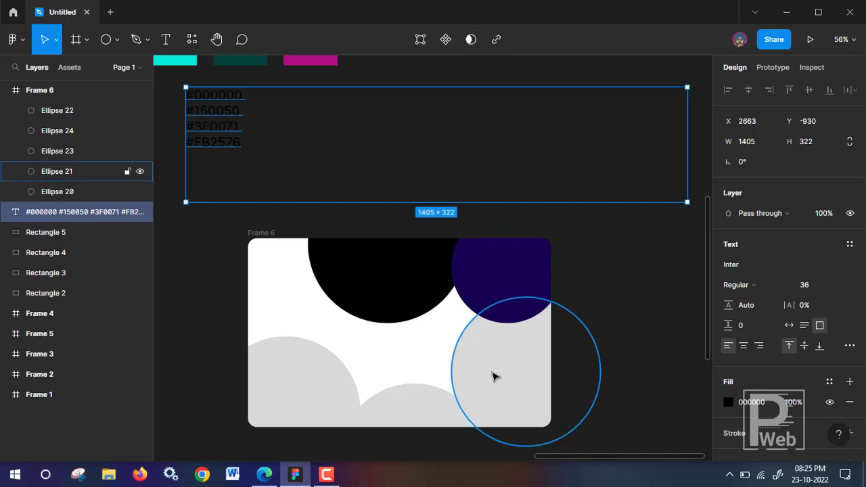
left_click(391, 417)
type("#3F0071")
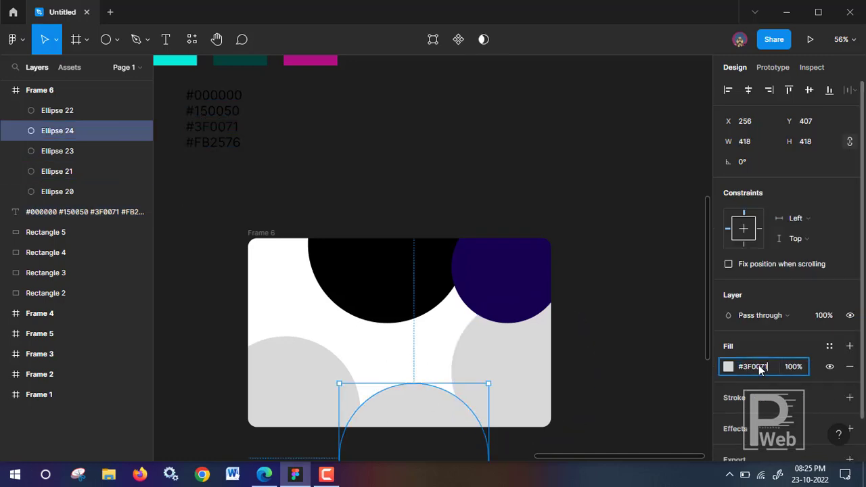
key("Return")
- Make the hex colour list and the bottom-left circle pink FB2576
double_click(226, 145)
key("ctrl+c")
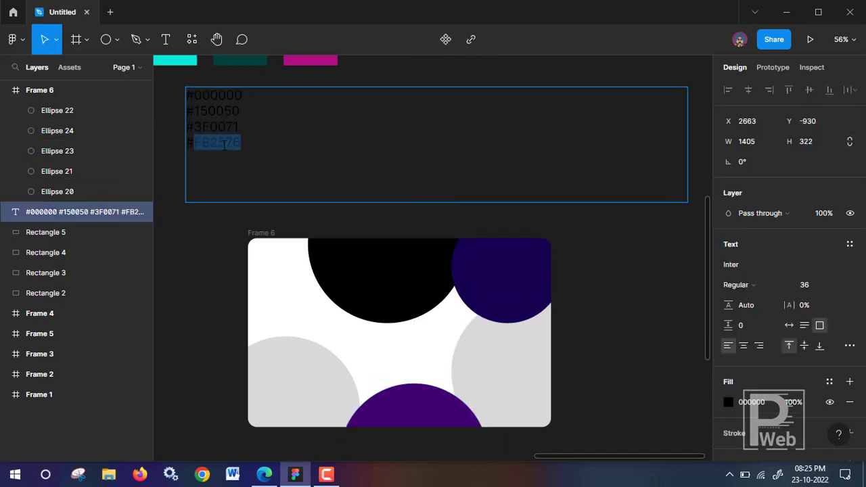
key("Escape")
left_click(750, 402)
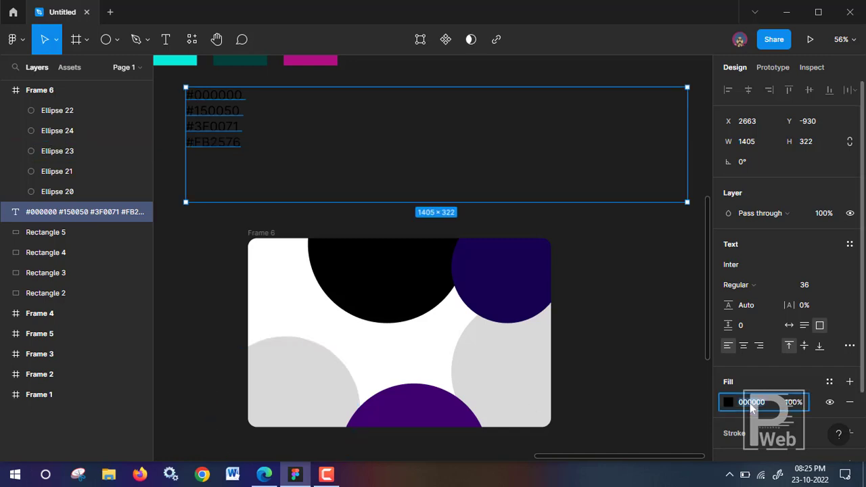
key("ctrl+v")
key("Return")
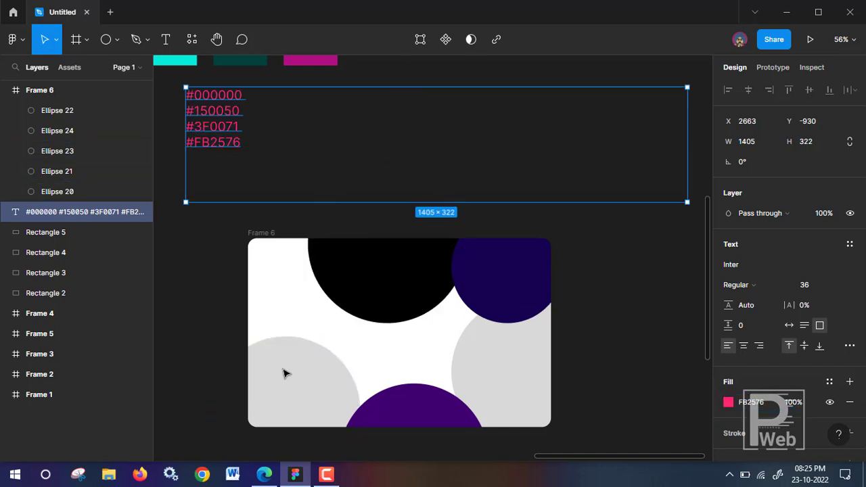
left_click(284, 373)
left_click(762, 367)
key("ctrl+v")
key("Return")
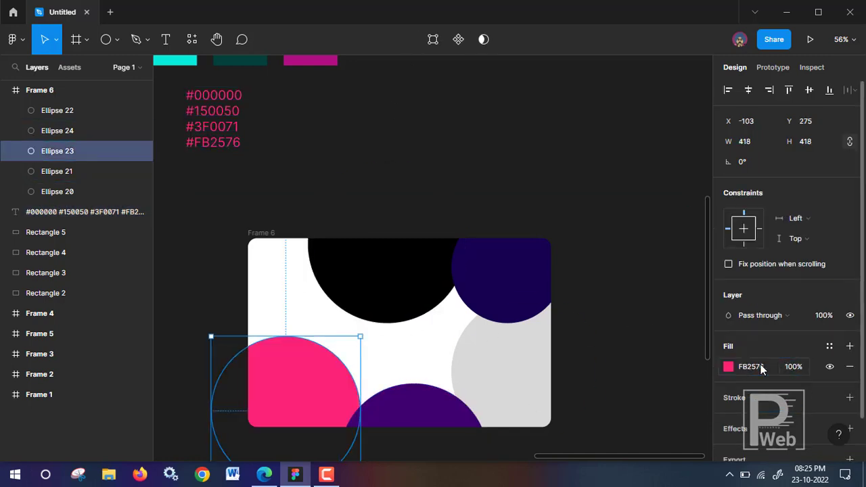
key("Escape")
- Give the right-side circle a cyan 06E9DB fill sampled with the eyedropper
scroll(369, 159, "down", 2)
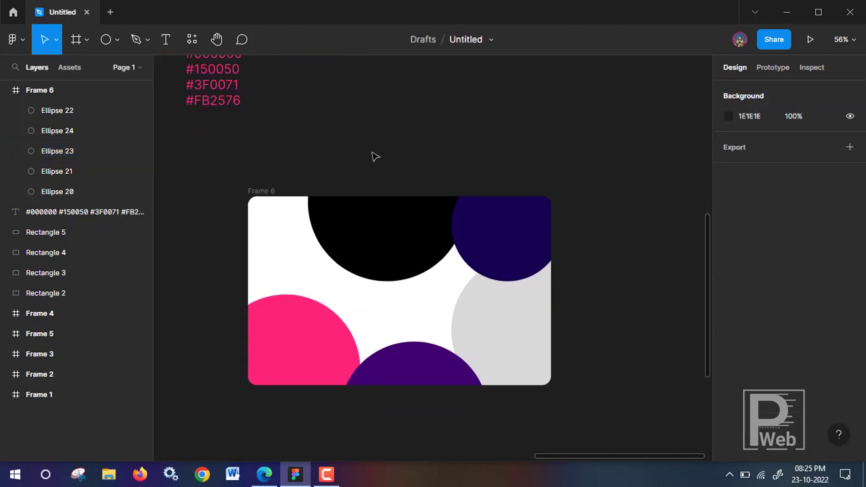
scroll(379, 175, "up", 2)
scroll(412, 206, "up", 1)
scroll(487, 291, "down", 2)
left_click(530, 369)
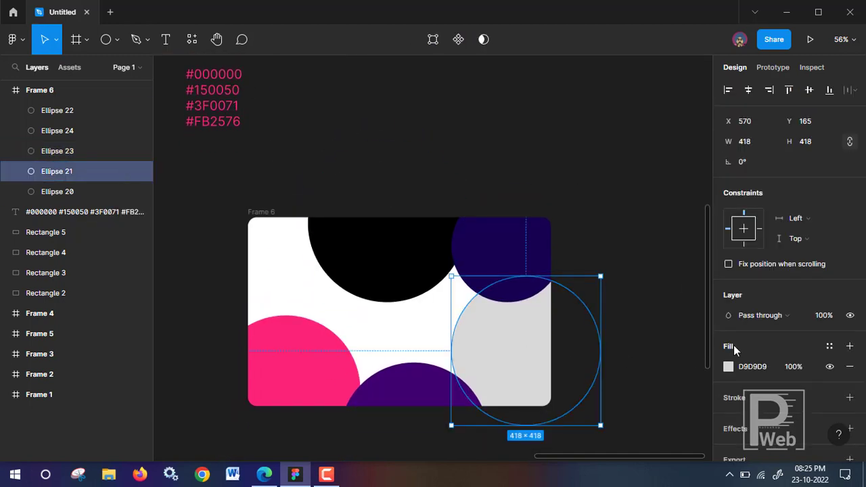
left_click(727, 366)
left_click(579, 319)
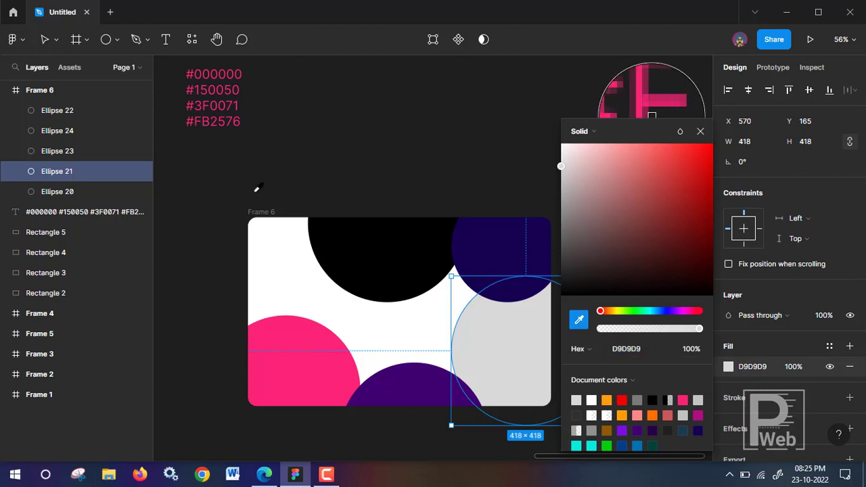
scroll(223, 176, "up", 2)
left_click(223, 101)
scroll(368, 188, "down", 3)
scroll(367, 162, "down", 2)
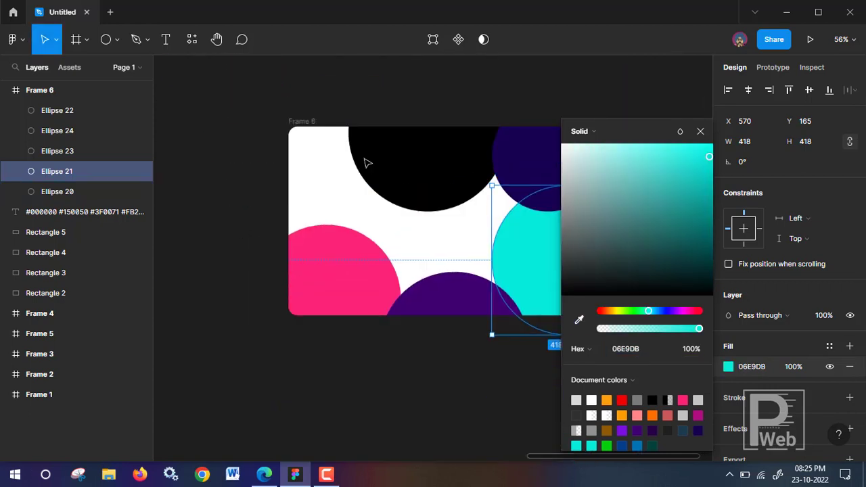
scroll(473, 149, "up", 1)
left_click(700, 131)
scroll(646, 158, "right", 2)
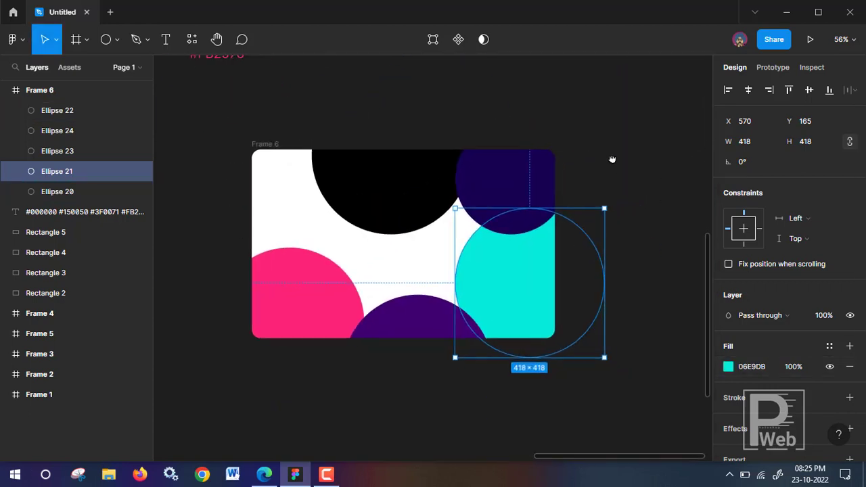
- Group the five circles, Ellipses 20–24
left_click(59, 117)
left_click(75, 191, "shift")
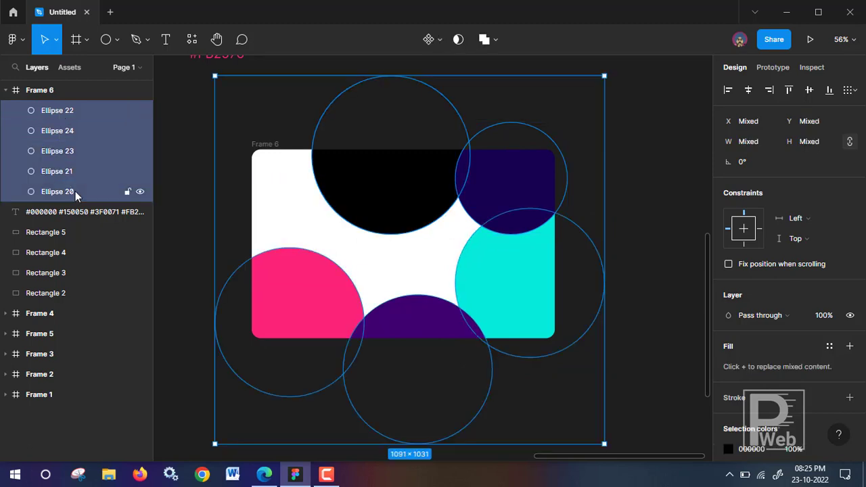
key("ctrl+g")
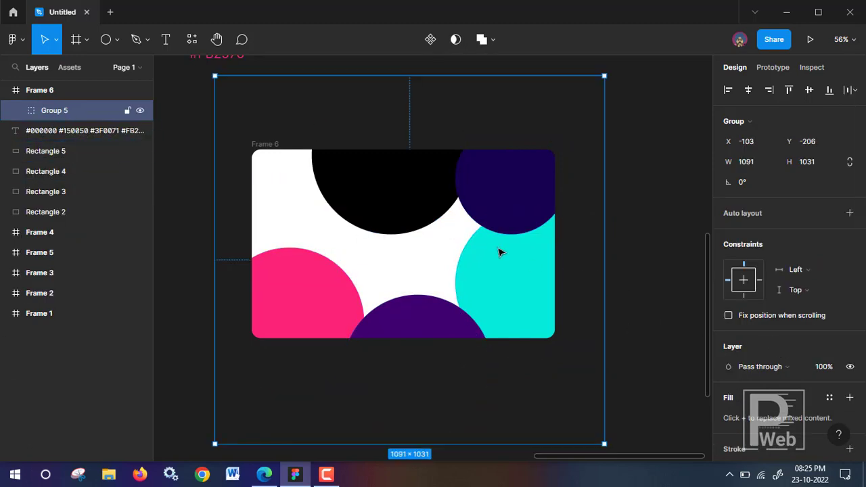
scroll(791, 366, "down", 2)
scroll(789, 351, "down", 3)
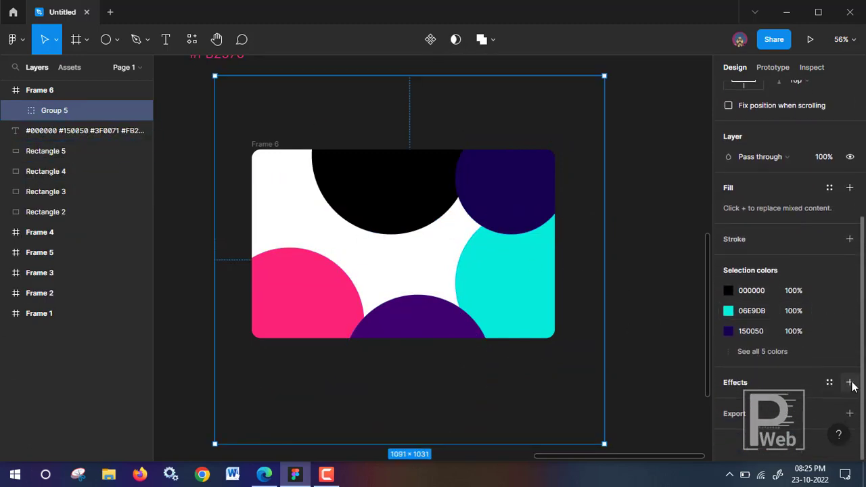
- Add a Layer blur of 200 to the circle group and nudge it into place
left_click(849, 382)
left_click(761, 402)
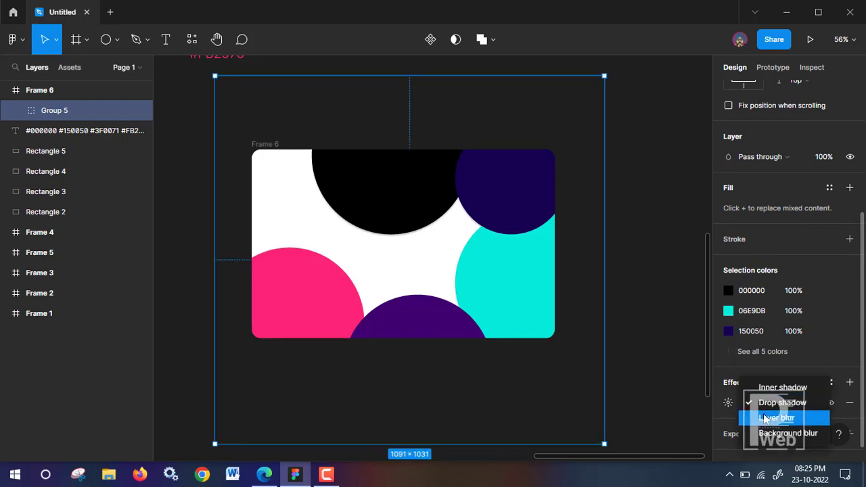
left_click(764, 418)
left_click(717, 403)
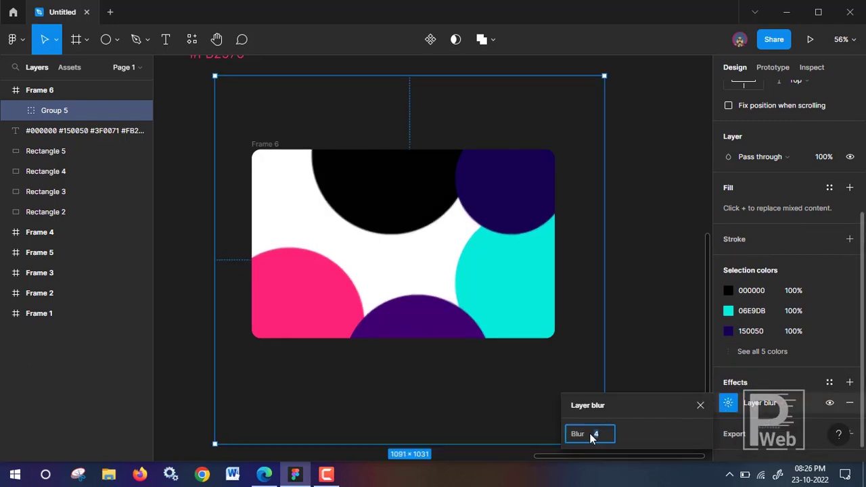
left_click_drag(575, 434, 599, 436)
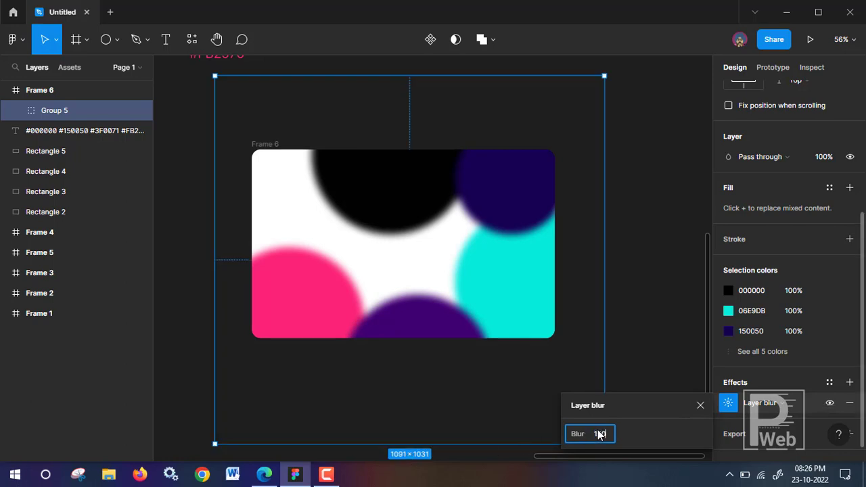
key("Return")
type("00")
key("Return")
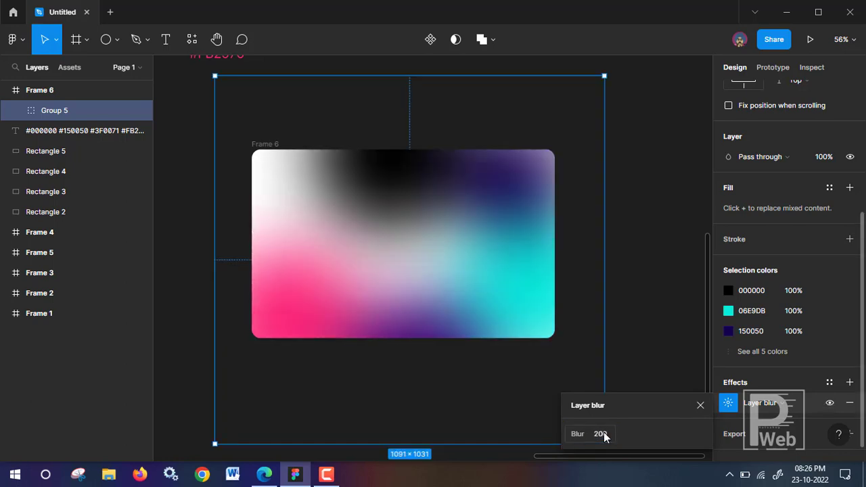
left_click(640, 274)
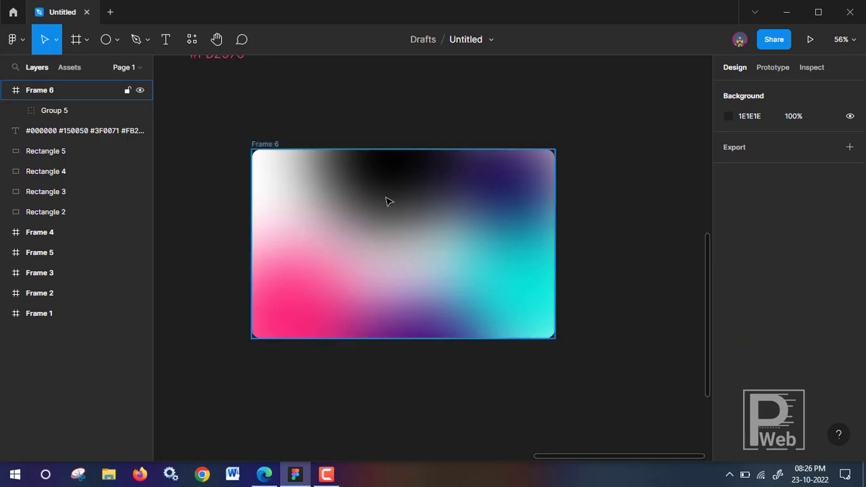
left_click_drag(362, 201, 379, 204)
left_click(483, 98)
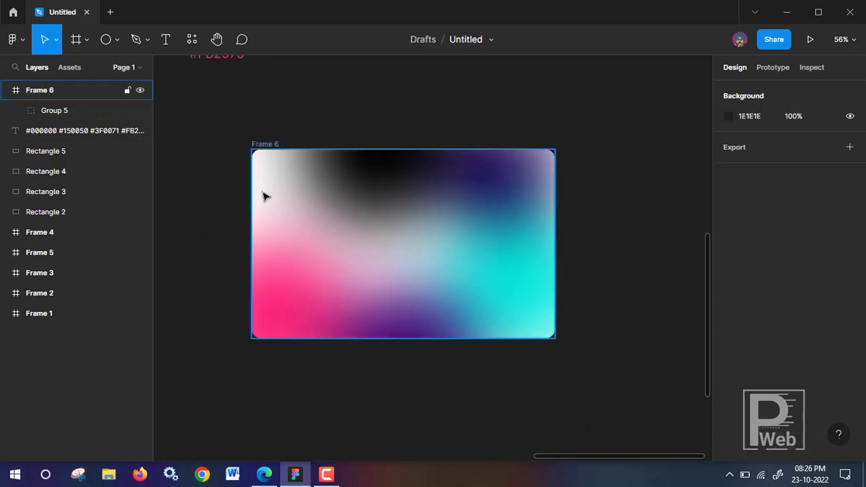
- Change Frame 6's background fill to grey 8A8A8A
left_click(39, 91)
scroll(744, 350, "down", 2)
left_click(727, 325)
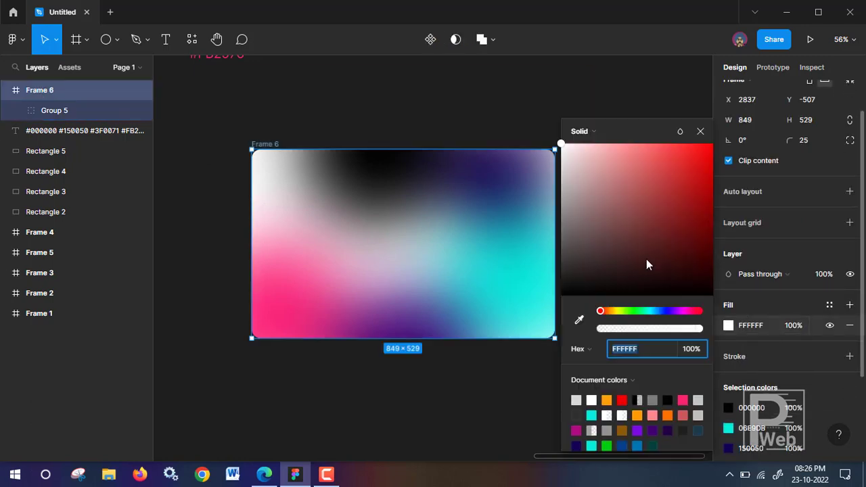
mouse_move(646, 259)
left_mouse_down()
mouse_move(562, 244)
mouse_move(561, 215)
left_mouse_up()
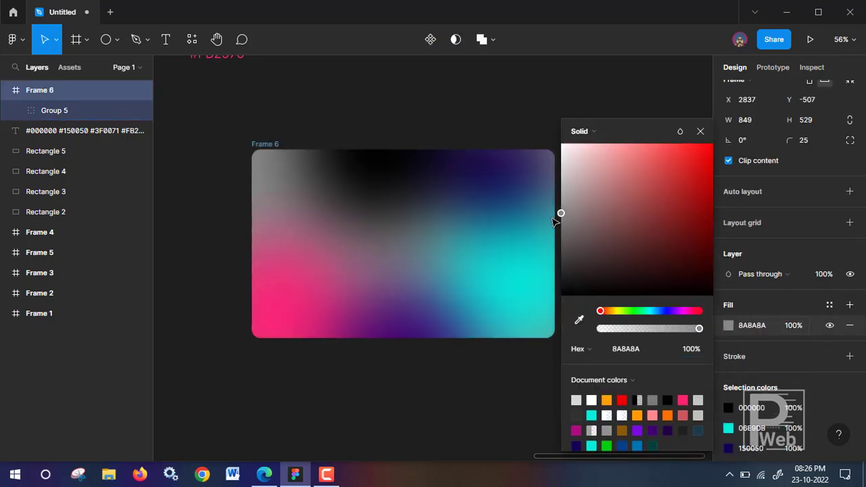
left_click(700, 131)
left_click(613, 242)
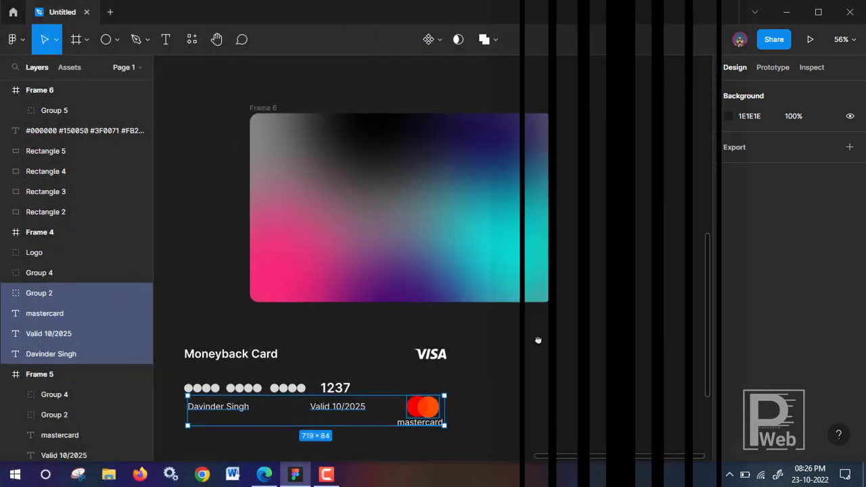
- Move the Moneyback Card/VISA heading, card number, name and Valid 10/2025 expiry onto the card
left_click_drag(258, 357, 376, 138)
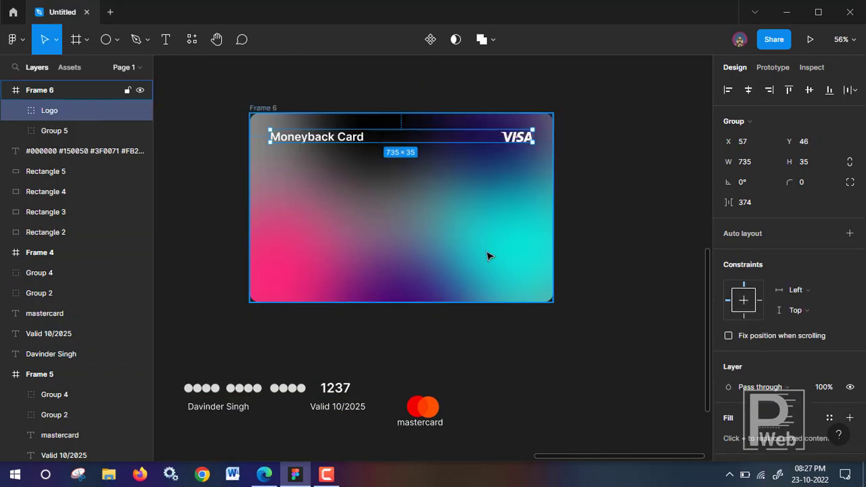
left_click(627, 305)
mouse_move(291, 387)
left_mouse_down()
mouse_move(391, 213)
mouse_move(378, 212)
left_mouse_up()
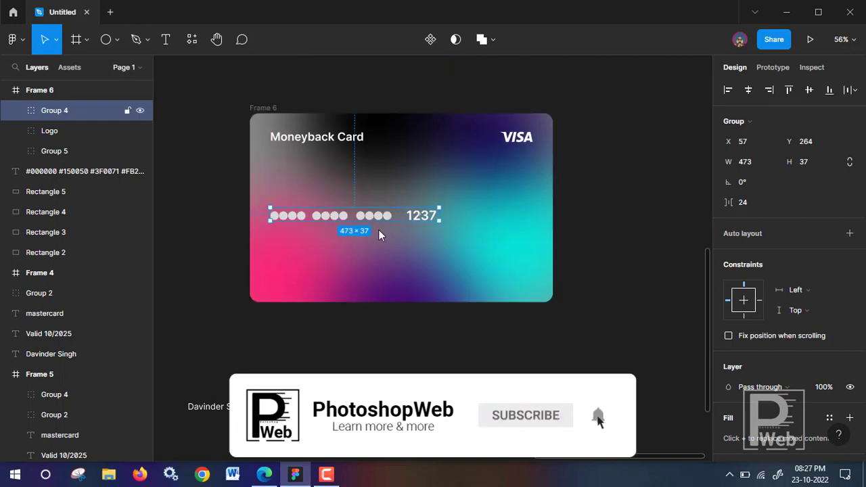
left_click(366, 369)
mouse_move(222, 409)
left_mouse_down()
mouse_move(310, 241)
mouse_move(308, 259)
left_mouse_up()
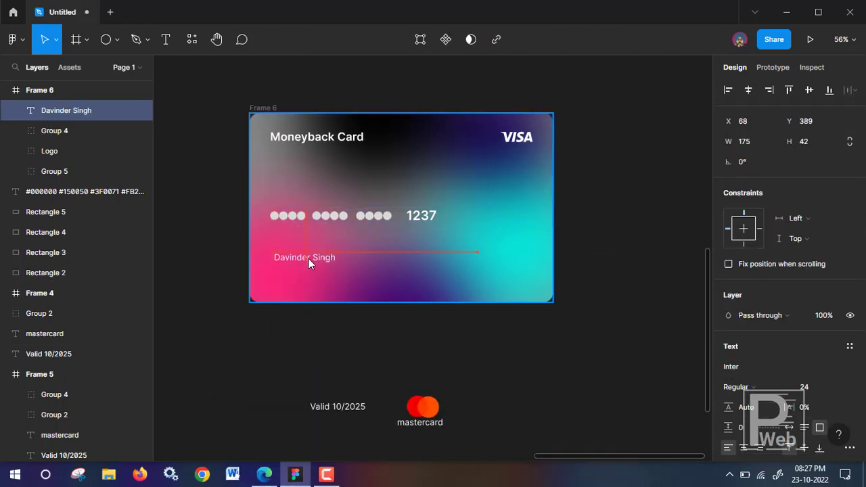
left_click(270, 355)
mouse_move(343, 412)
left_mouse_down()
mouse_move(409, 253)
mouse_move(406, 265)
left_mouse_up()
left_click(389, 351)
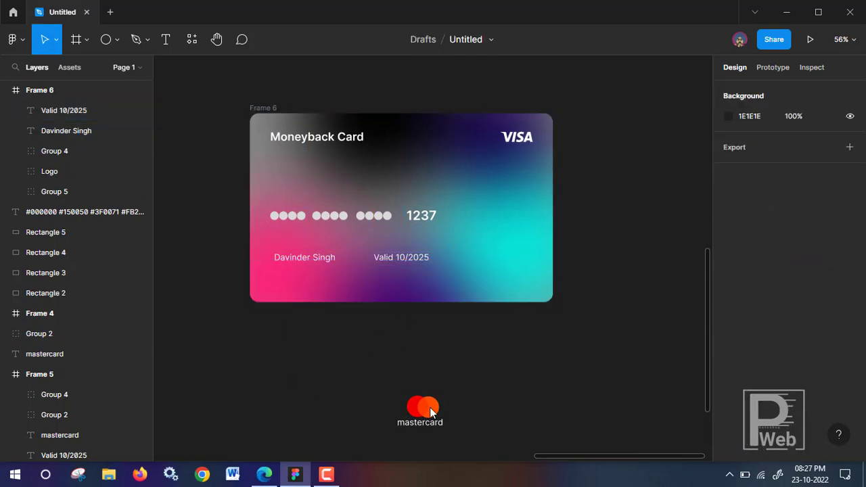
- Move the mastercard logo and label onto the card's bottom-right corner
left_click(425, 422)
left_click(427, 408, "shift")
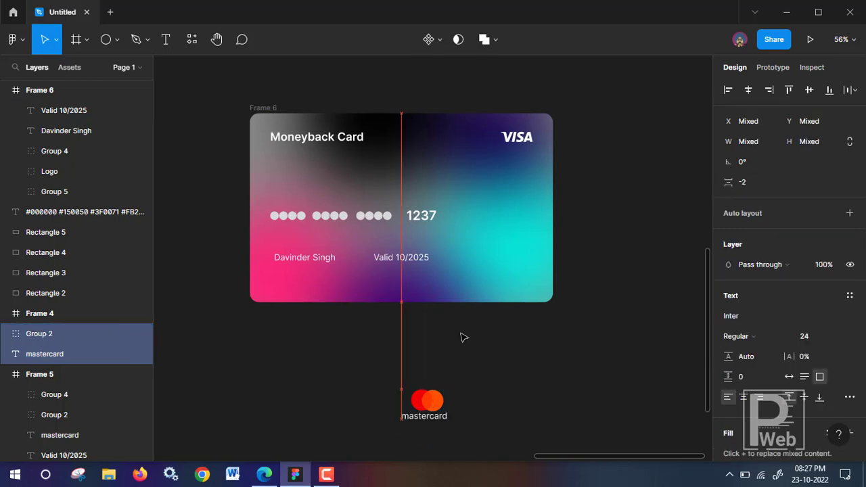
left_click_drag(427, 407, 522, 264)
left_click(614, 283)
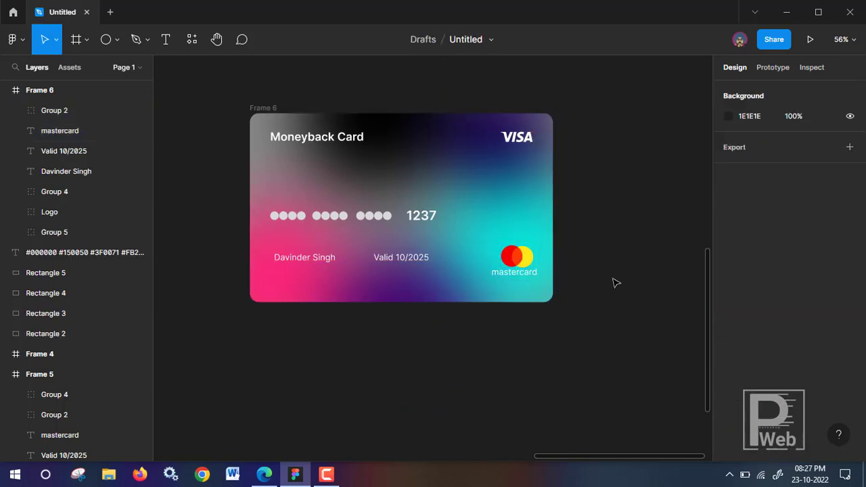
- Set the logo's right circle blend mode to Soft light, then back to Normal
left_click(527, 261)
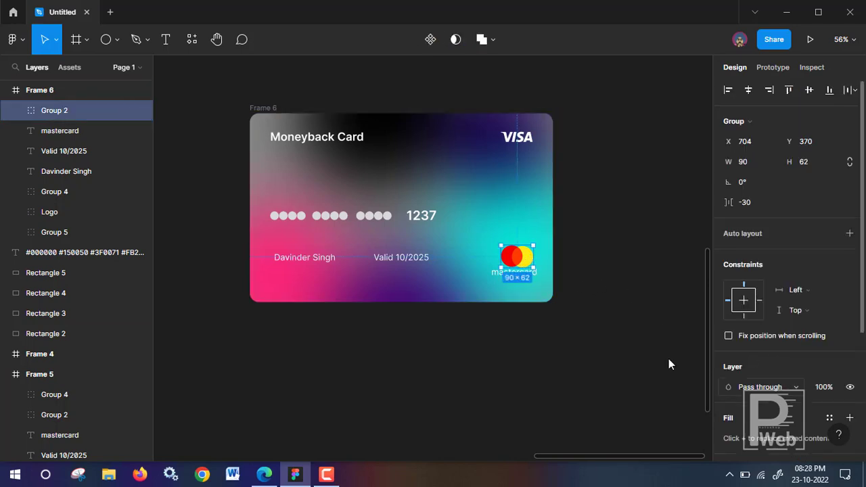
double_click(530, 259)
left_click(757, 294)
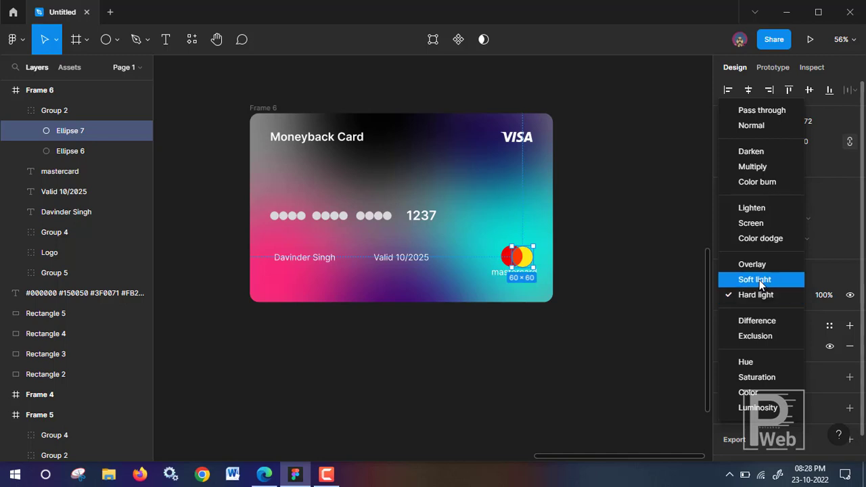
left_click(754, 279)
left_click(754, 295)
left_click(751, 141)
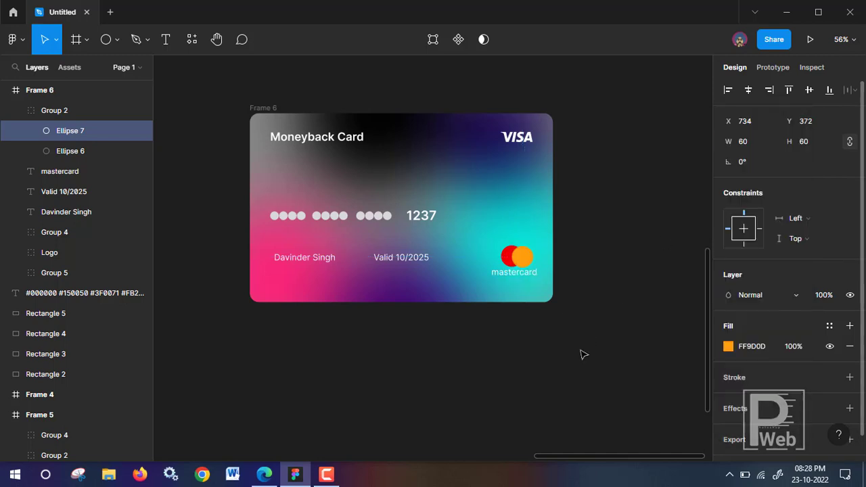
left_click(516, 378)
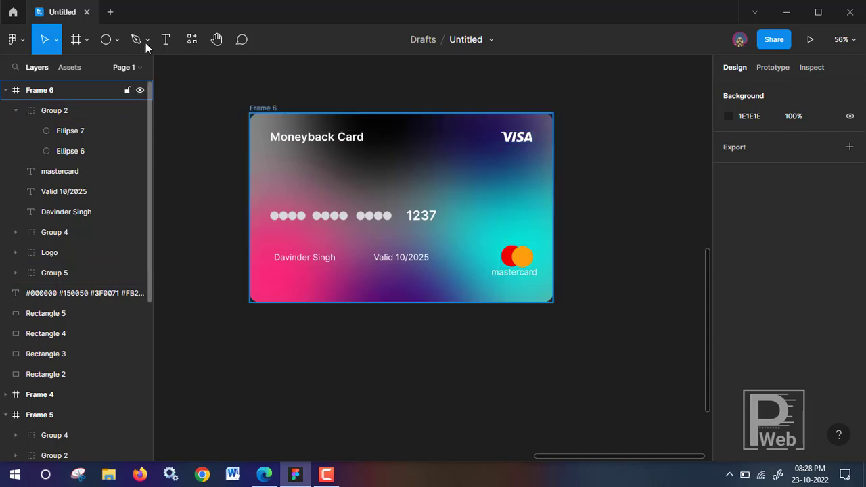
- Import the first Wifi icon from the Iconify plugin onto the canvas
left_click(199, 39)
left_click(255, 69)
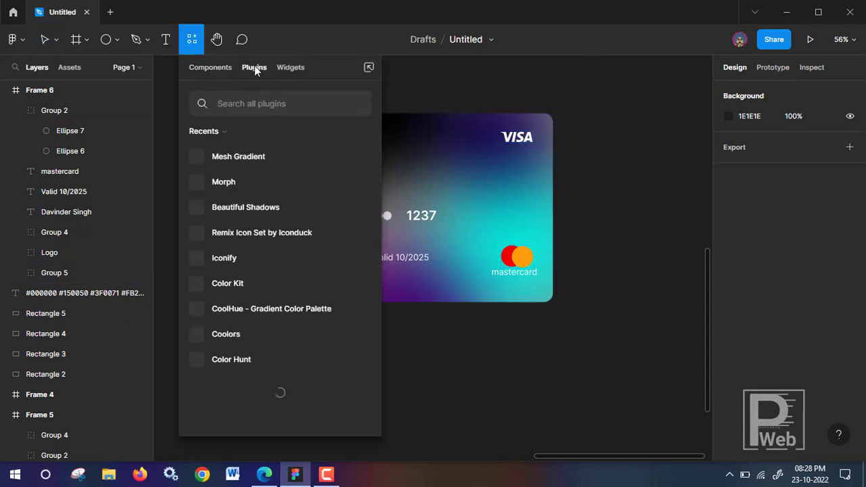
left_click(254, 254)
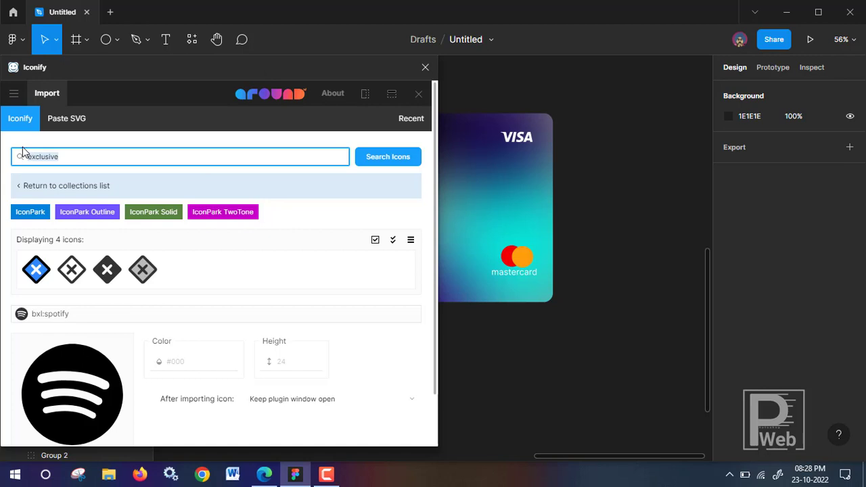
key("Return")
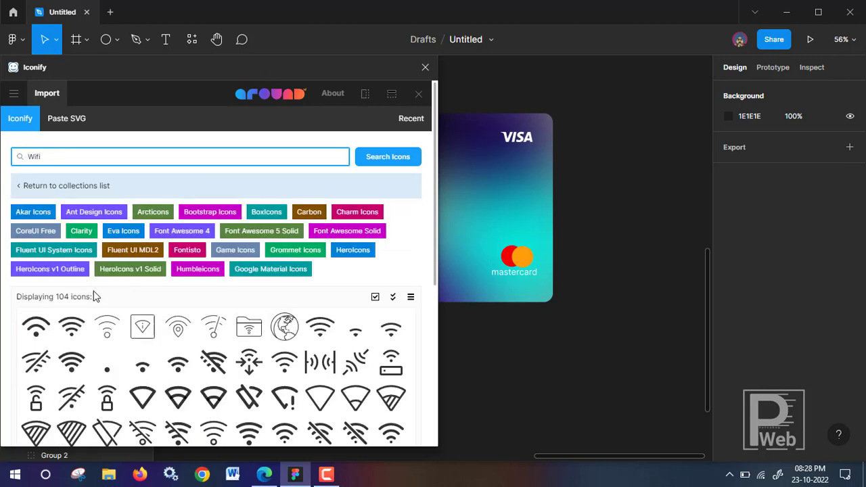
scroll(95, 293, "down", 1)
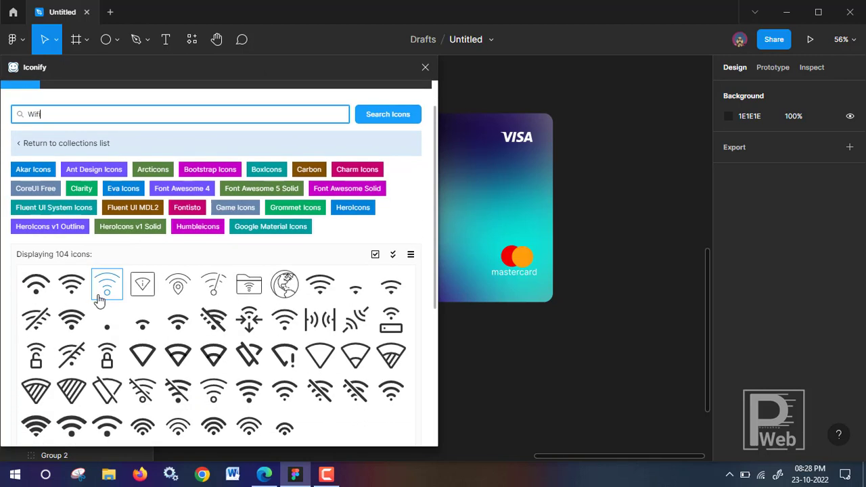
left_click(42, 292)
mouse_move(42, 293)
left_mouse_down()
mouse_move(574, 388)
mouse_move(647, 305)
left_mouse_up()
left_click(426, 68)
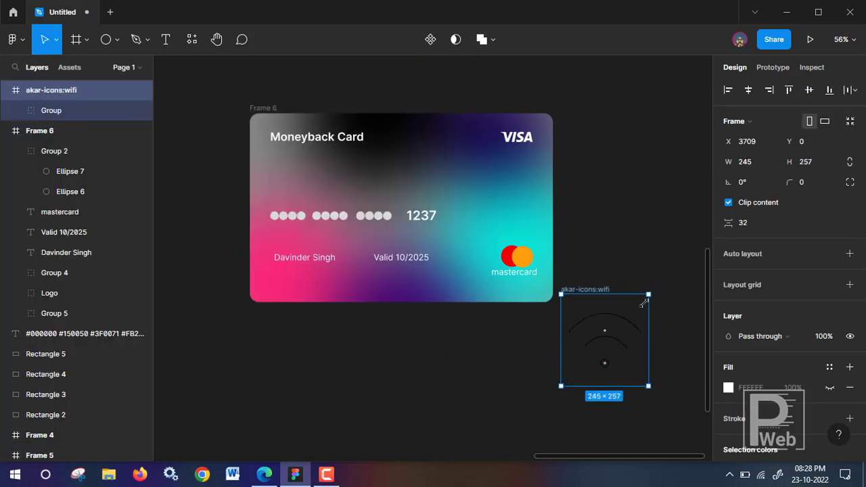
- Pull the wifi arcs out of their icon frame and delete the empty frame
left_click(609, 343)
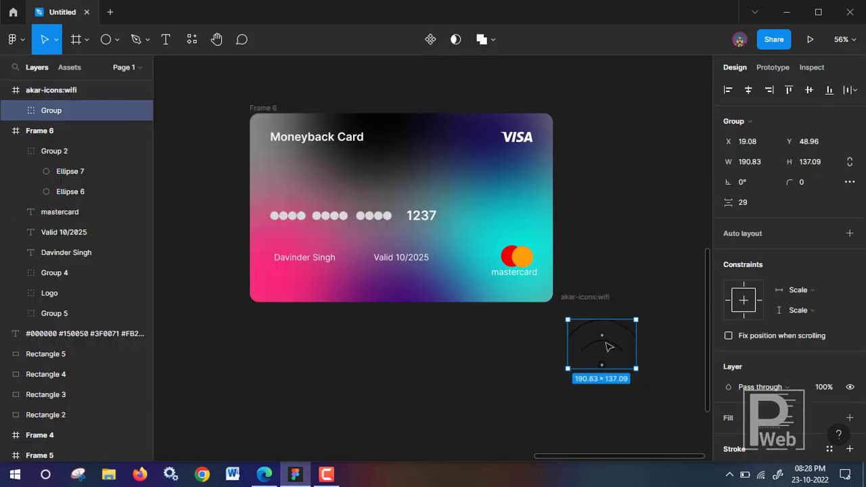
left_click_drag(609, 347, 411, 354)
left_click(597, 298)
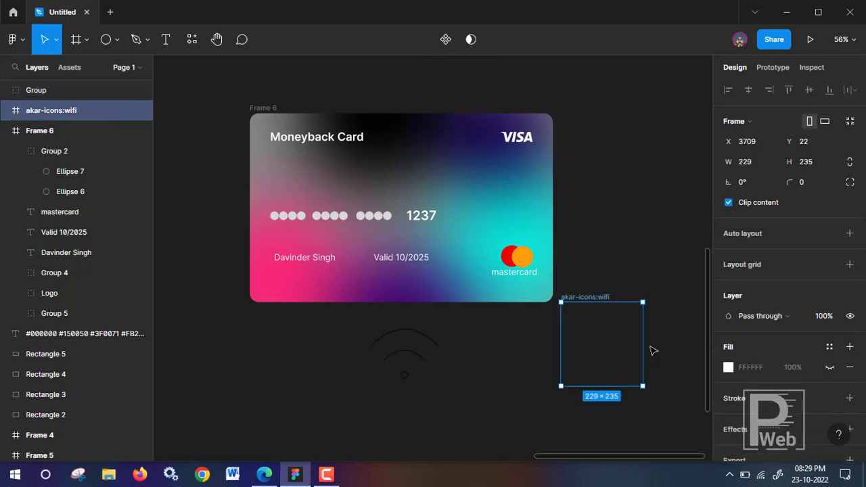
key("Delete")
- Rotate the wifi arcs -90°, give them stroke weight 10, and place them under VISA
left_click(409, 342)
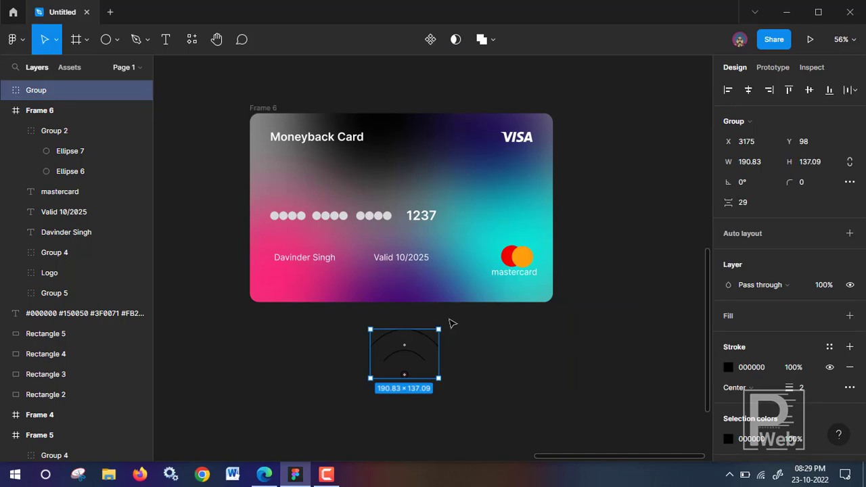
left_click_drag(444, 383, 364, 407)
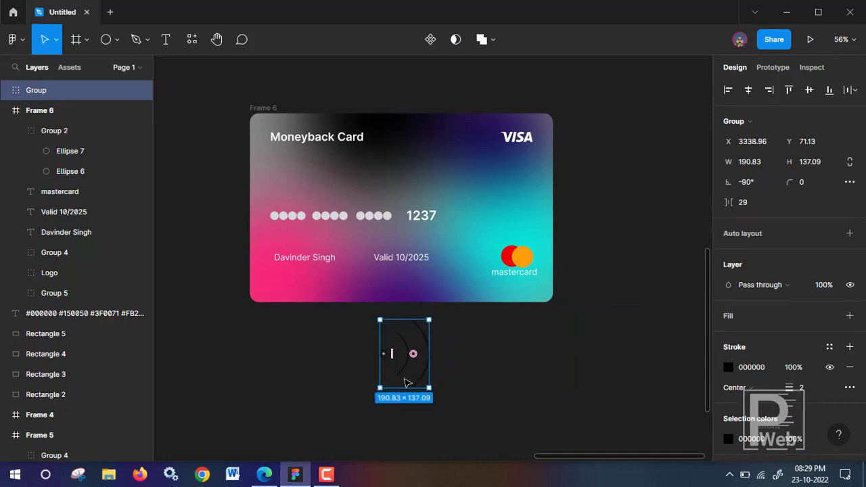
scroll(781, 374, "down", 1)
left_click(790, 366)
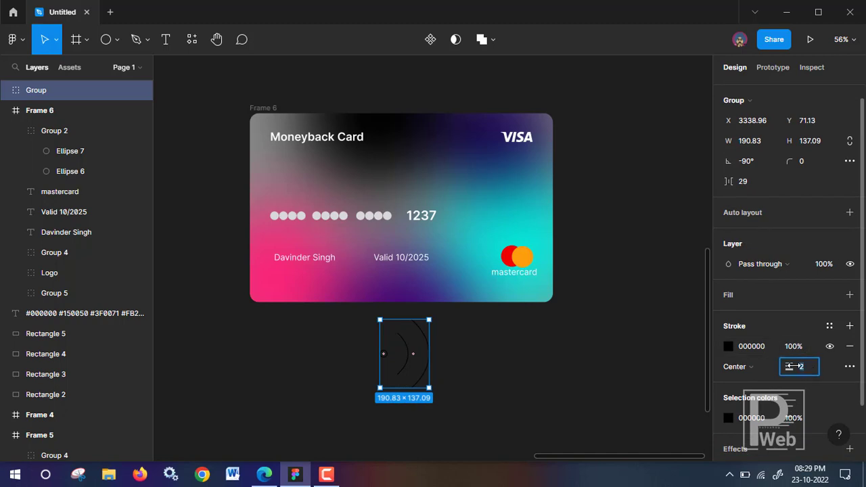
type("10")
key("Return")
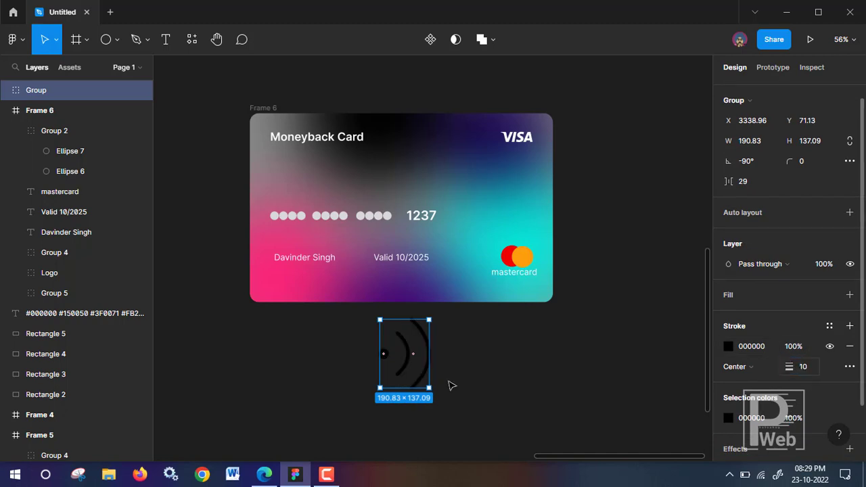
mouse_move(411, 356)
left_mouse_down()
mouse_move(512, 203)
mouse_move(503, 210)
mouse_move(512, 215)
left_mouse_up()
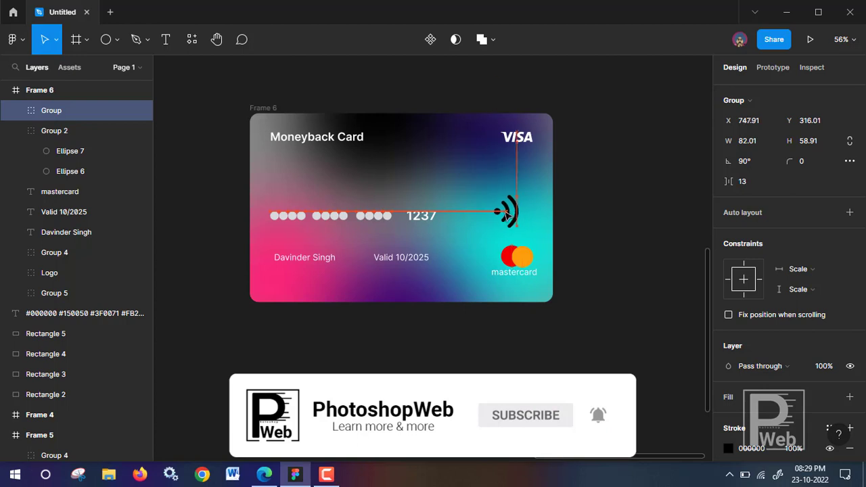
left_click_drag(510, 211, 517, 202)
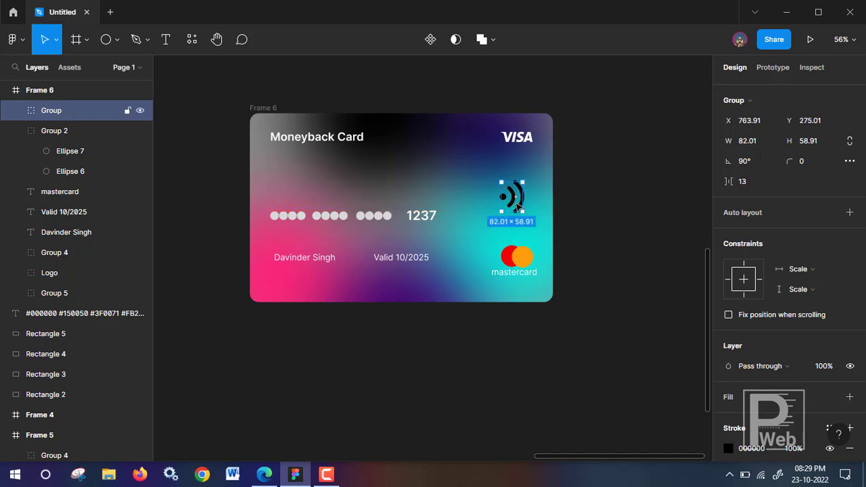
- Change the contactless icon's stroke colour to white FFFFFF
scroll(730, 377, "down", 2)
left_click(727, 385)
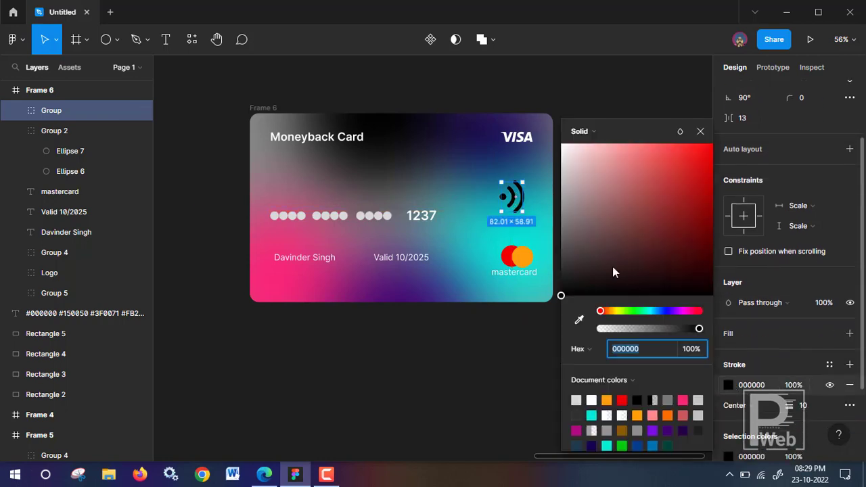
left_click(564, 139)
left_click(553, 414)
left_click(512, 368)
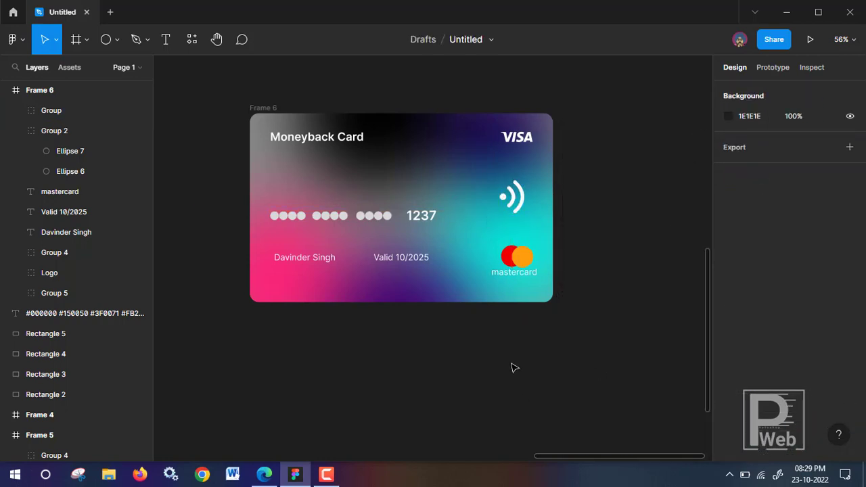
- Shrink the contactless icon to about 58.01 × 41.67
left_click(513, 196)
left_click_drag(499, 181, 508, 188)
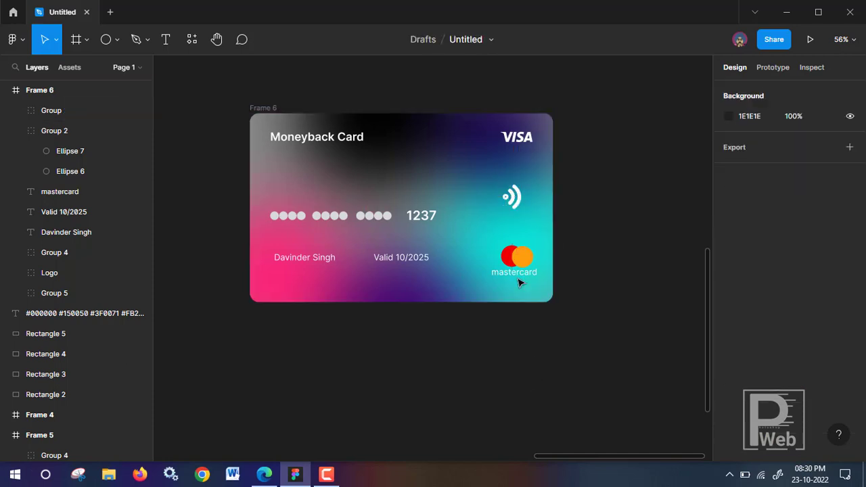
scroll(778, 369, "down", 1)
scroll(817, 372, "down", 3)
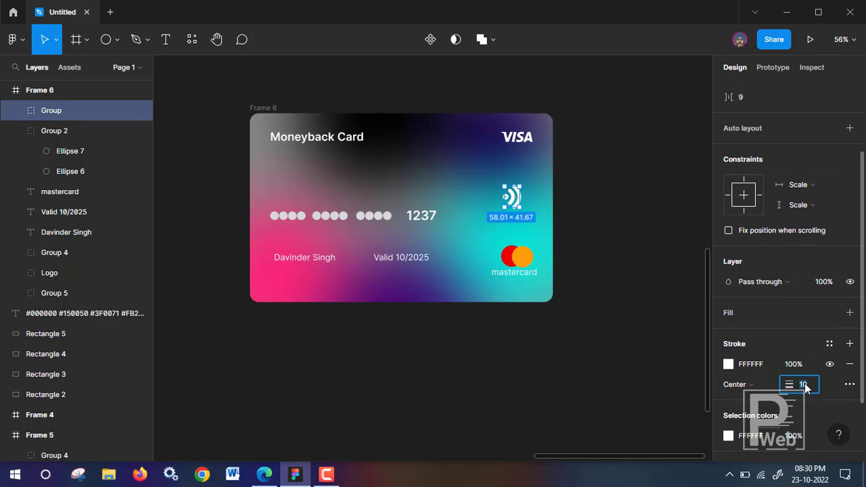
left_click(501, 386)
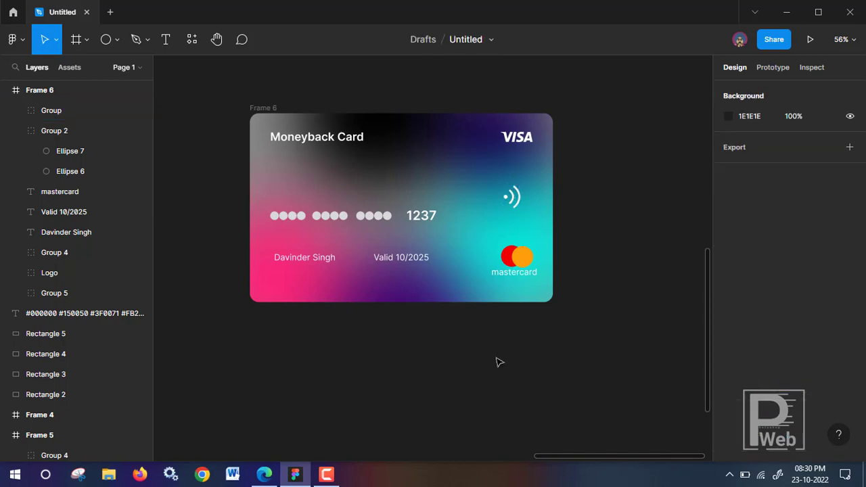